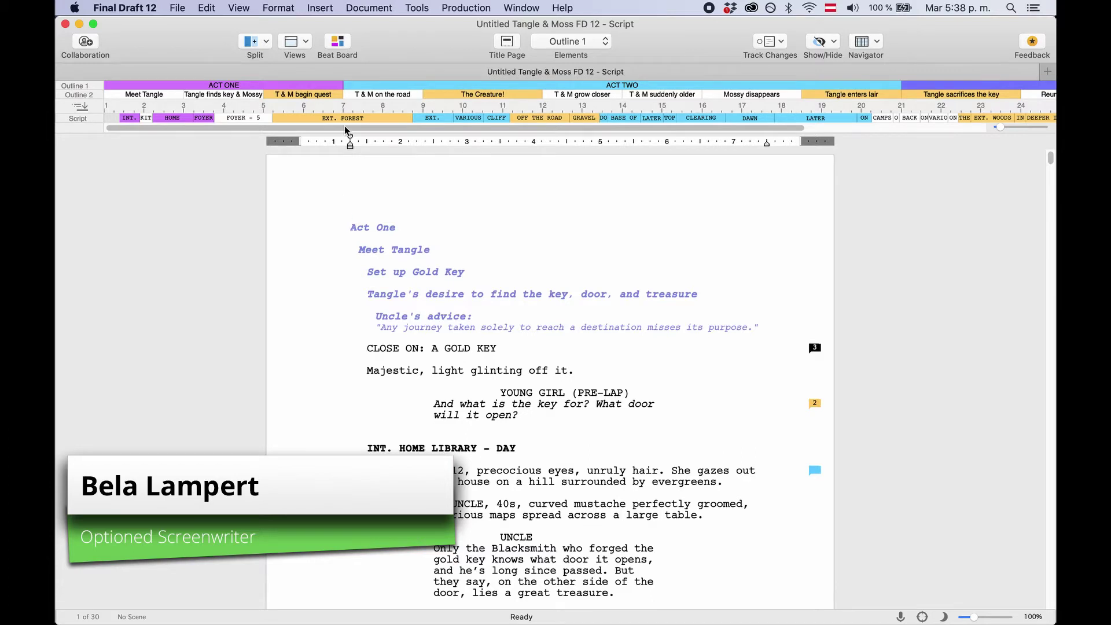
# Spell-check the script, review suggestions for the flagged word POV, and view spelling options.
pyautogui.click(416, 8)
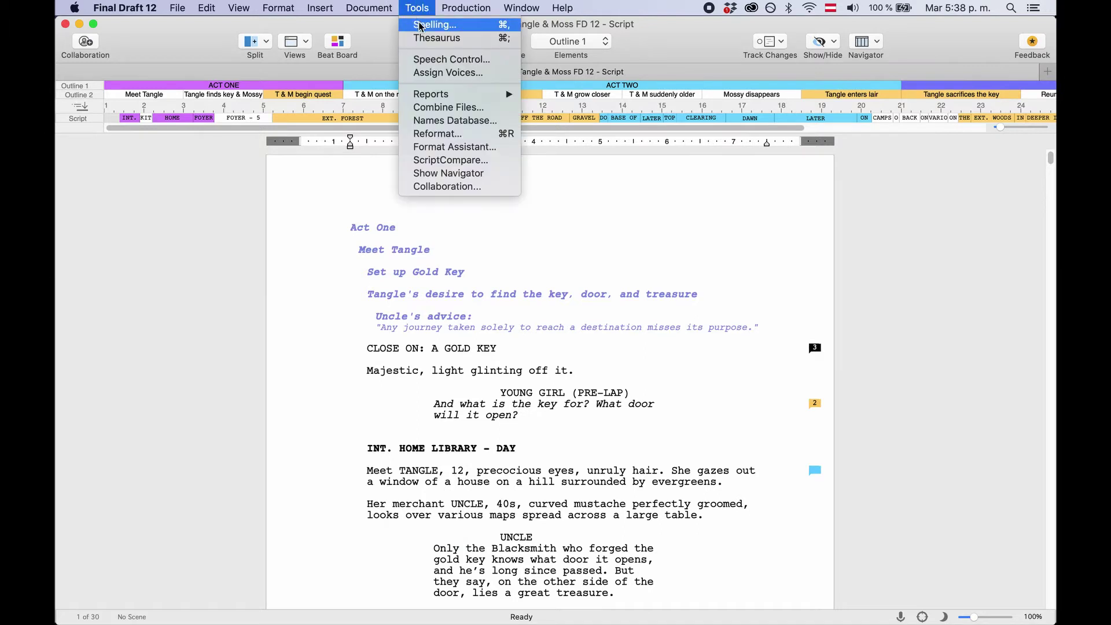
pyautogui.click(421, 27)
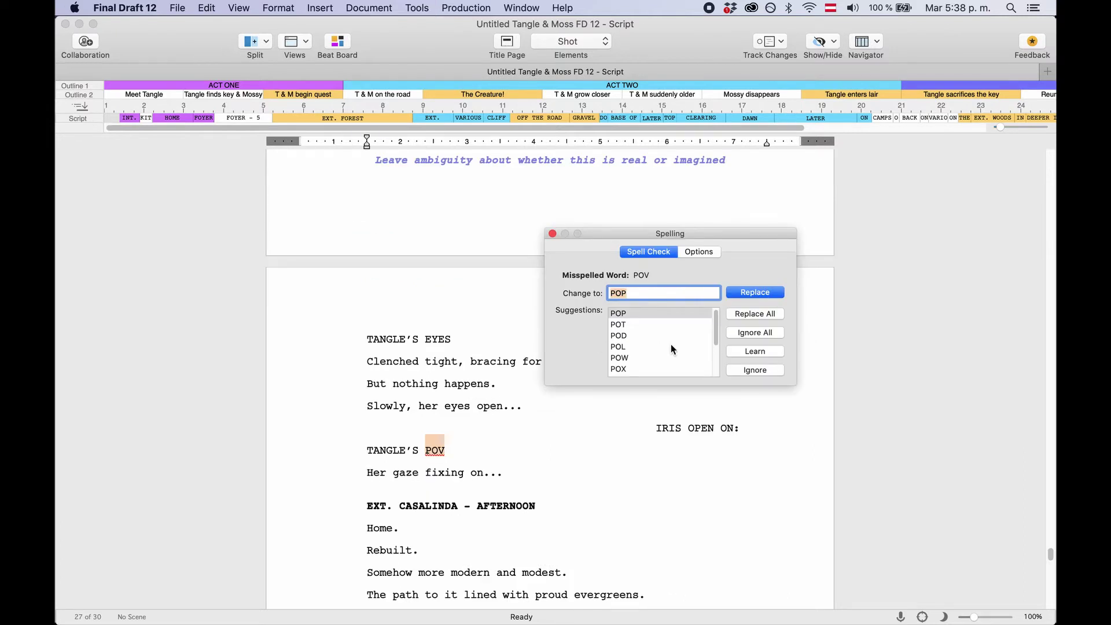
pyautogui.scroll(-2, 675, 345)
pyautogui.scroll(2, 675, 345)
pyautogui.click(706, 253)
# Keep English (United States), enable automatic spell checking, and close the check leaving POV unchanged.
pyautogui.click(723, 277)
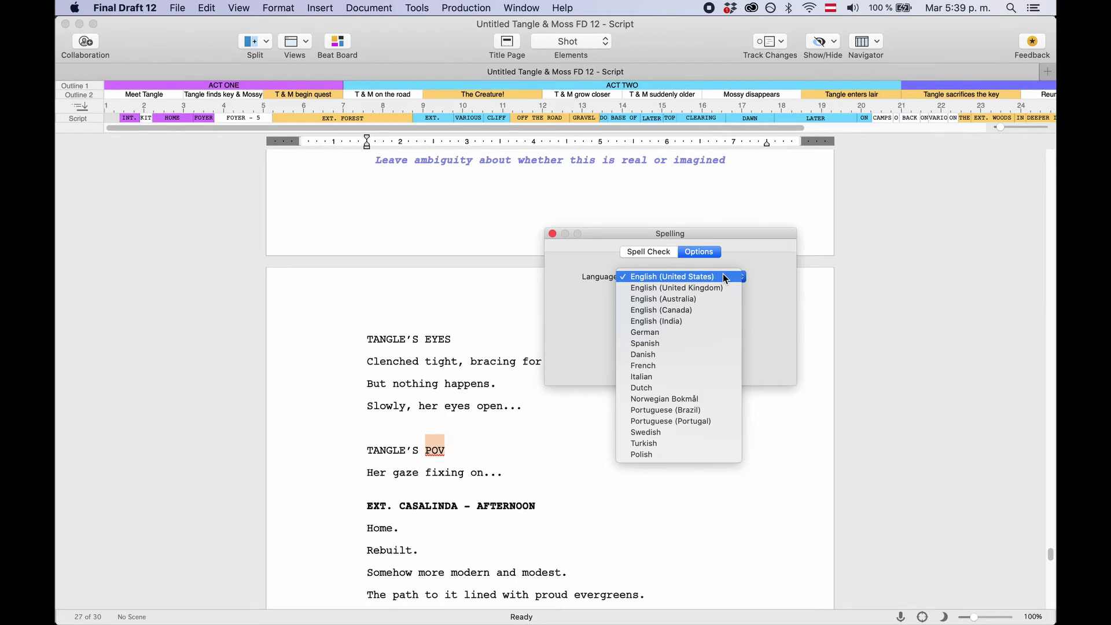
pyautogui.click(723, 276)
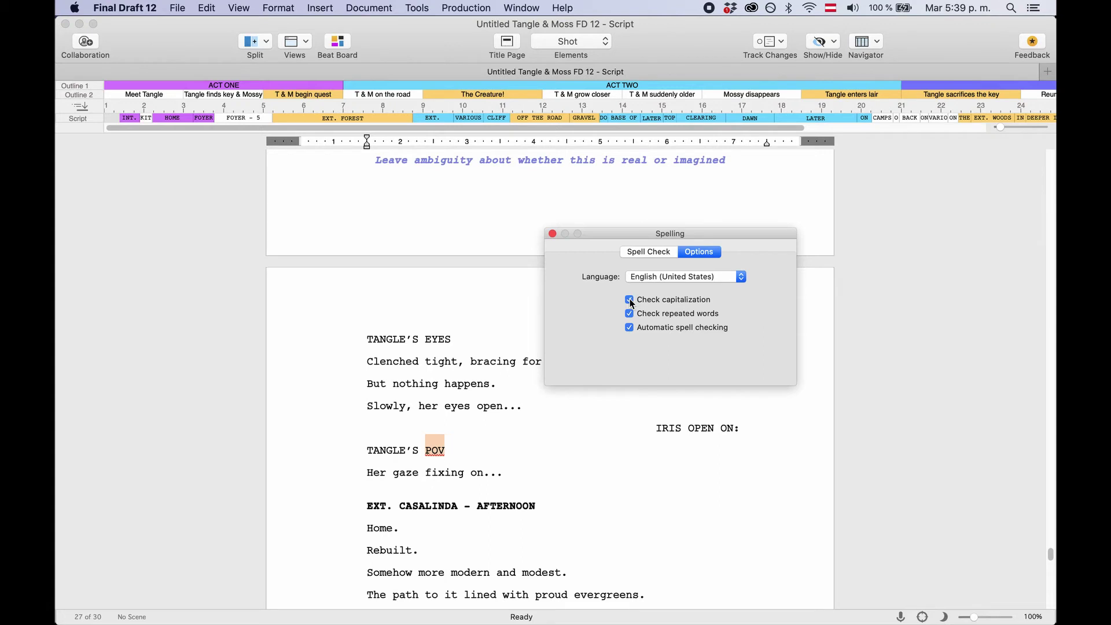
pyautogui.click(630, 329)
pyautogui.click(649, 254)
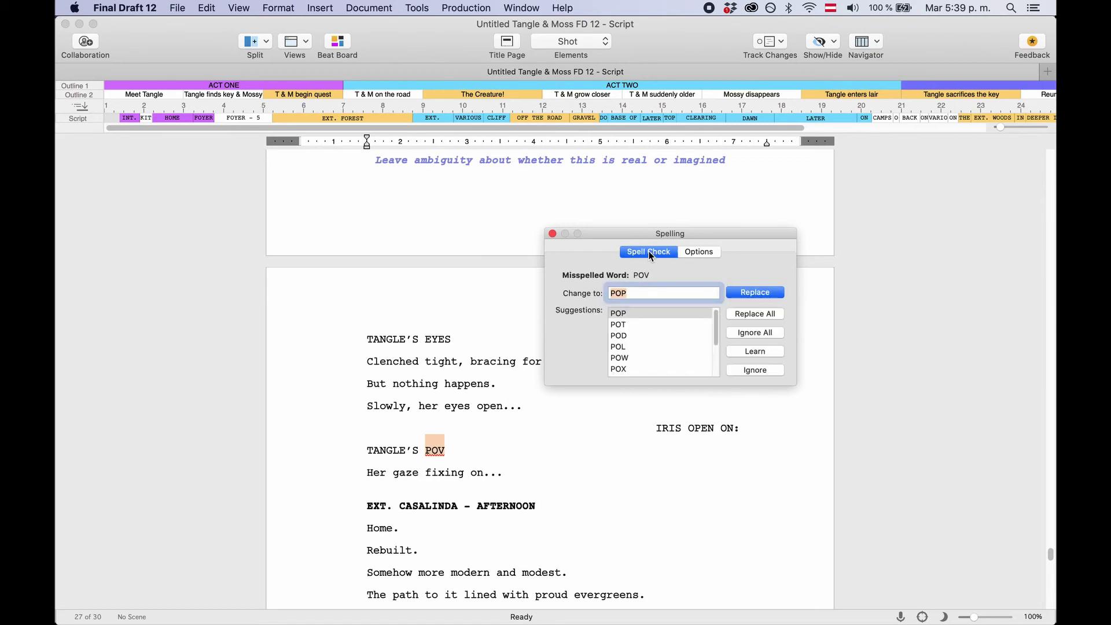
pyautogui.click(553, 233)
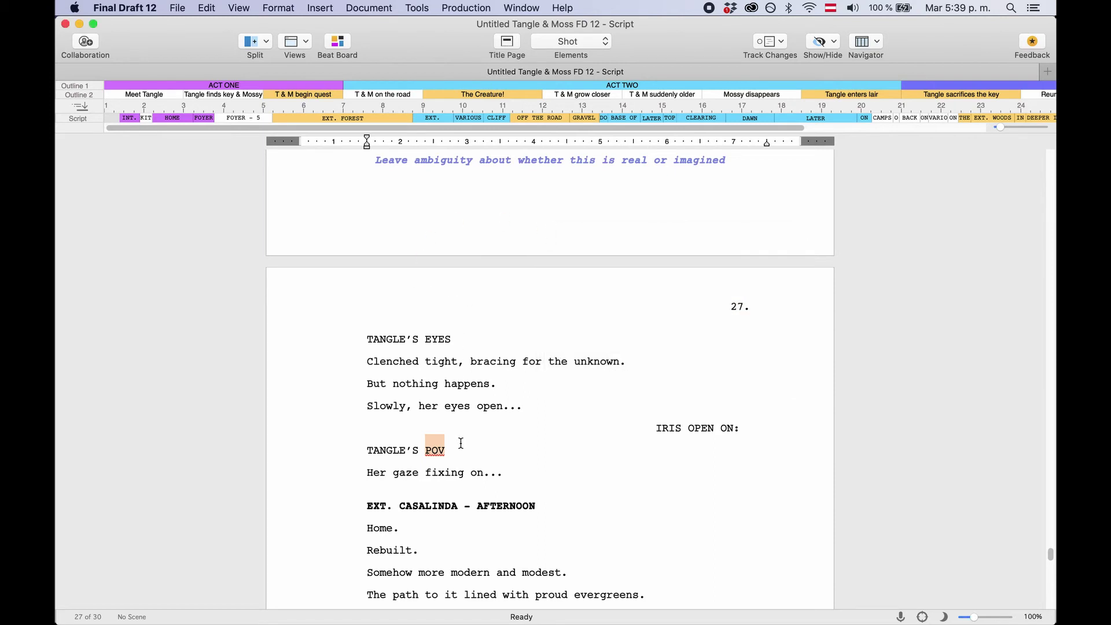
# Select the word 'gaze' and look it up in the Thesaurus.
pyautogui.doubleClick(407, 473)
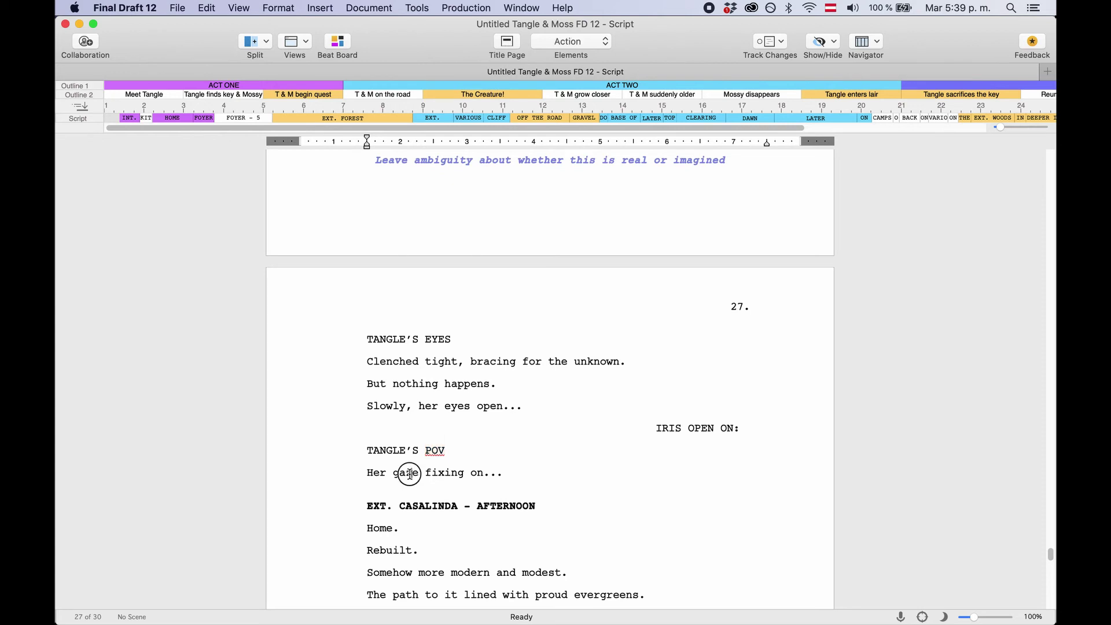
pyautogui.rightClick(408, 473)
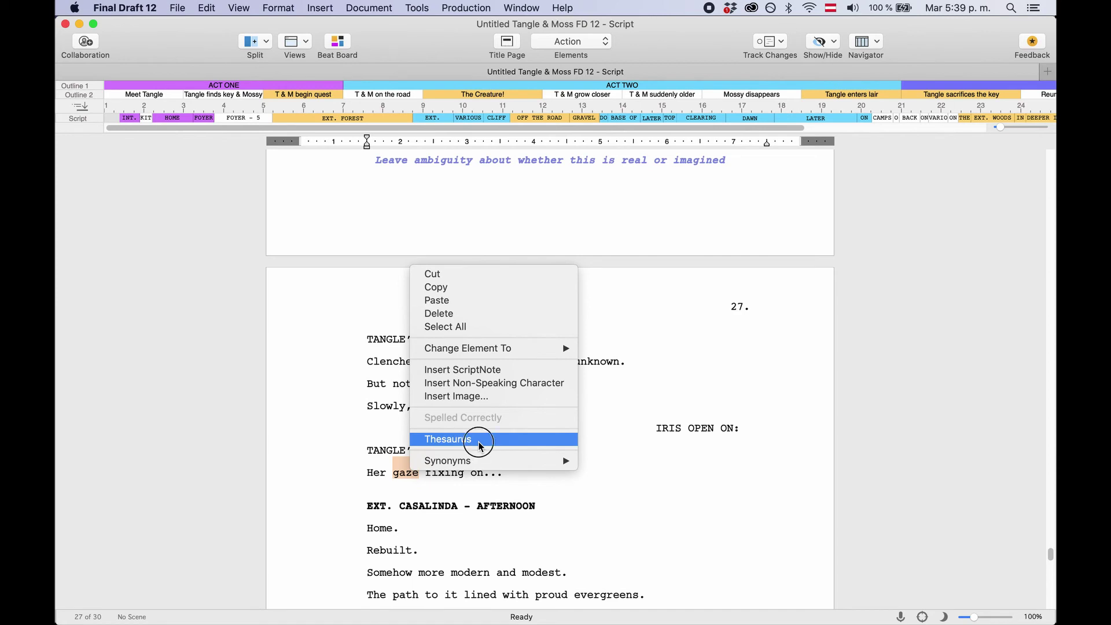
pyautogui.click(478, 442)
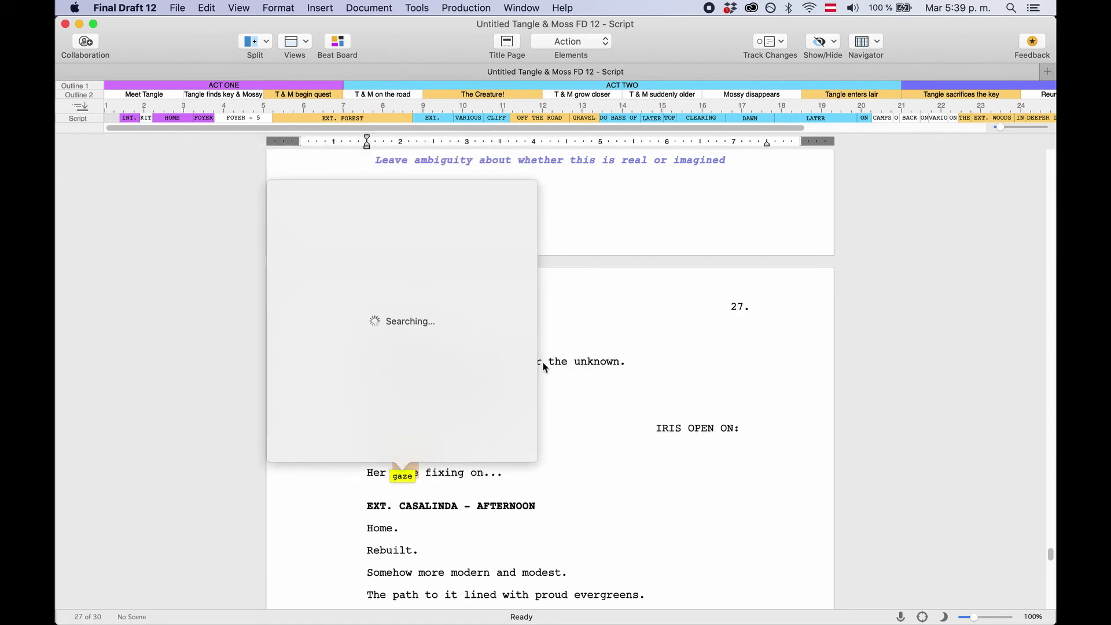